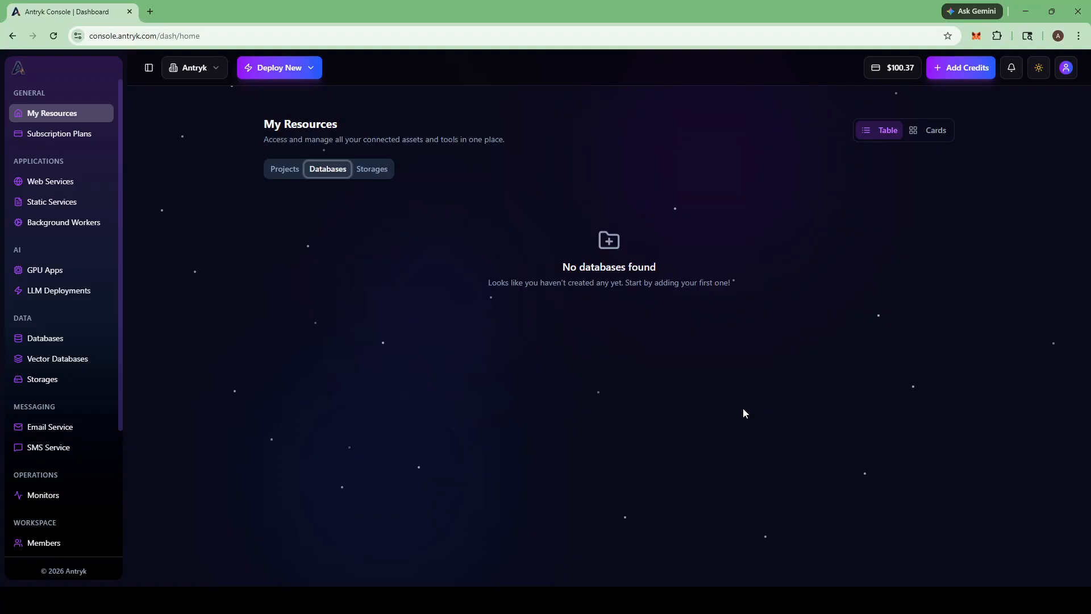
# Step: Open the Databases page under DATA, which lists no database services yet
pyautogui.click(36, 345)
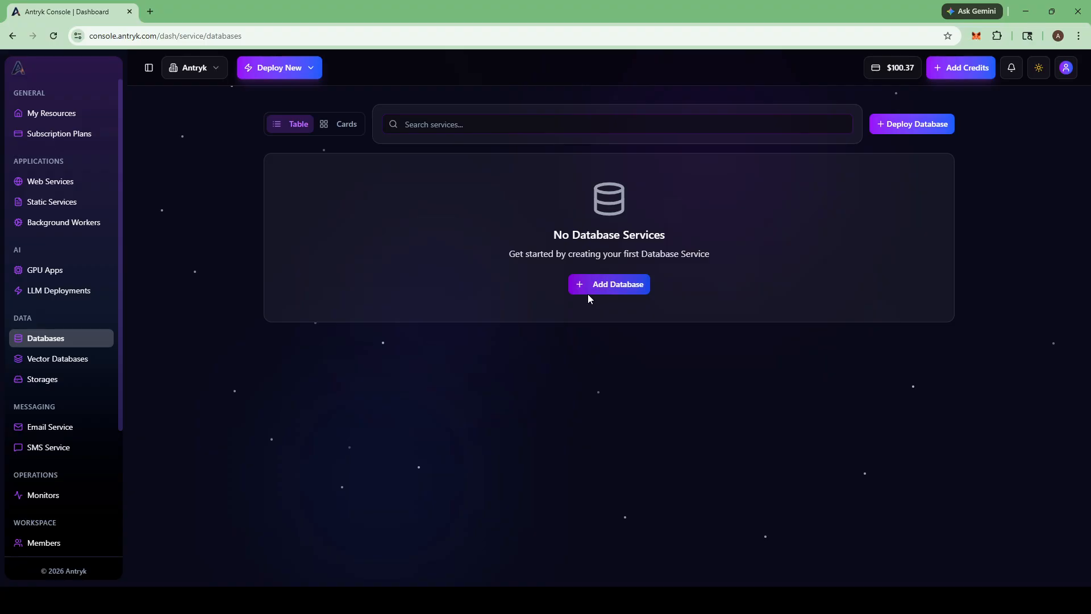
# Step: Begin a new Postgres database deployment with version PostgreSQL 18
pyautogui.click(923, 123)
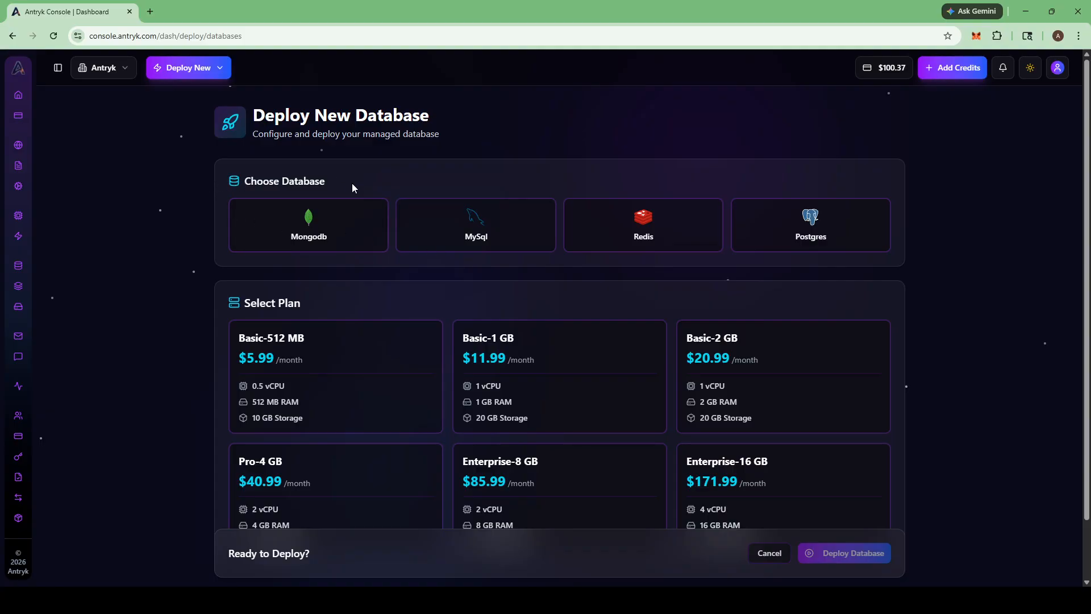
pyautogui.click(838, 235)
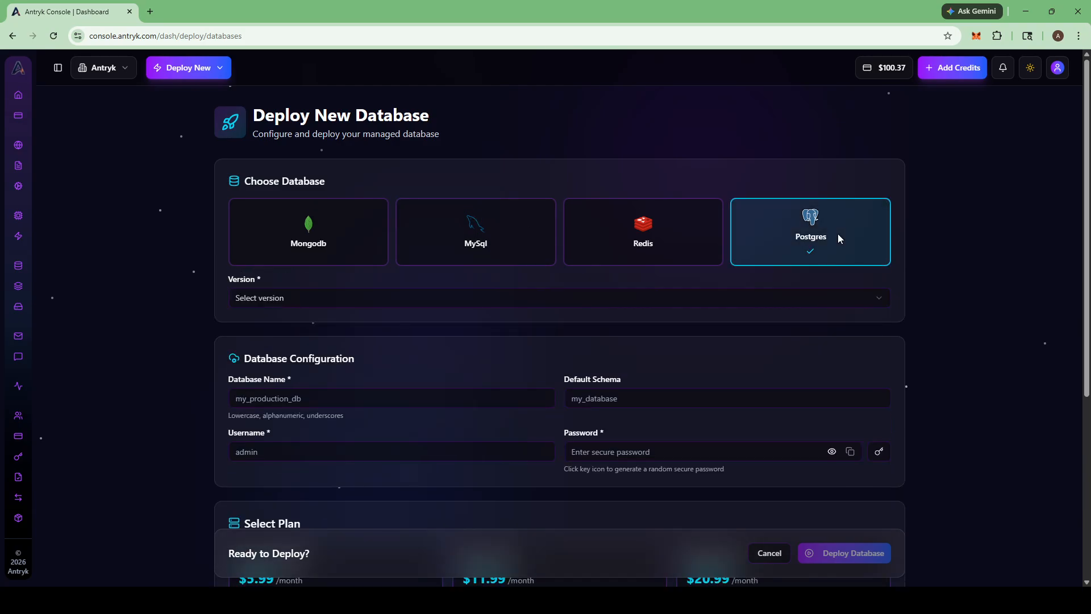
pyautogui.scroll(-1, 828, 231)
pyautogui.click(417, 239)
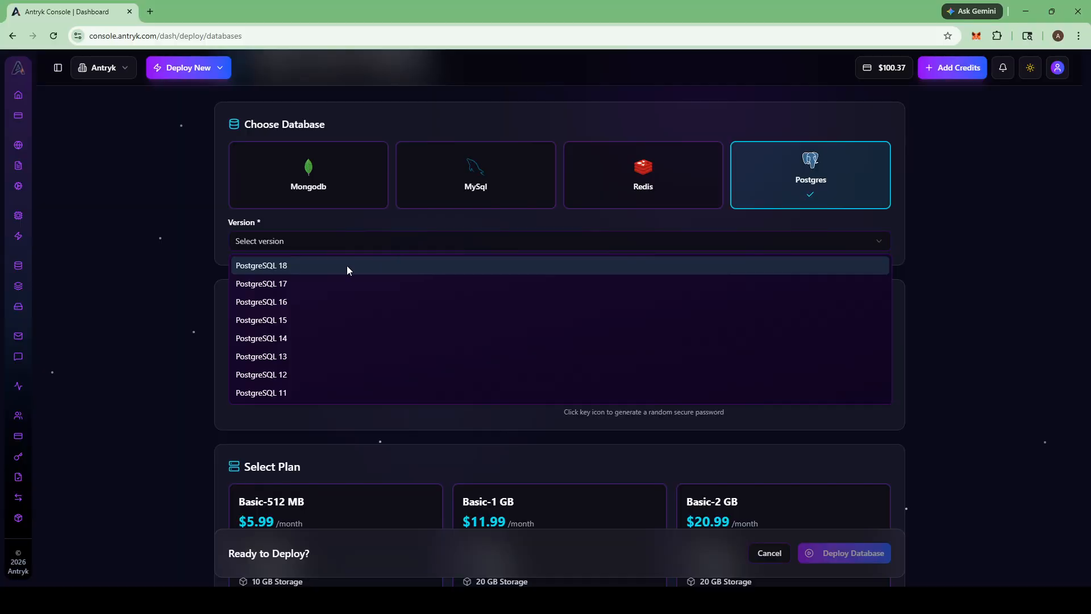
pyautogui.click(348, 267)
pyautogui.scroll(-2, 348, 267)
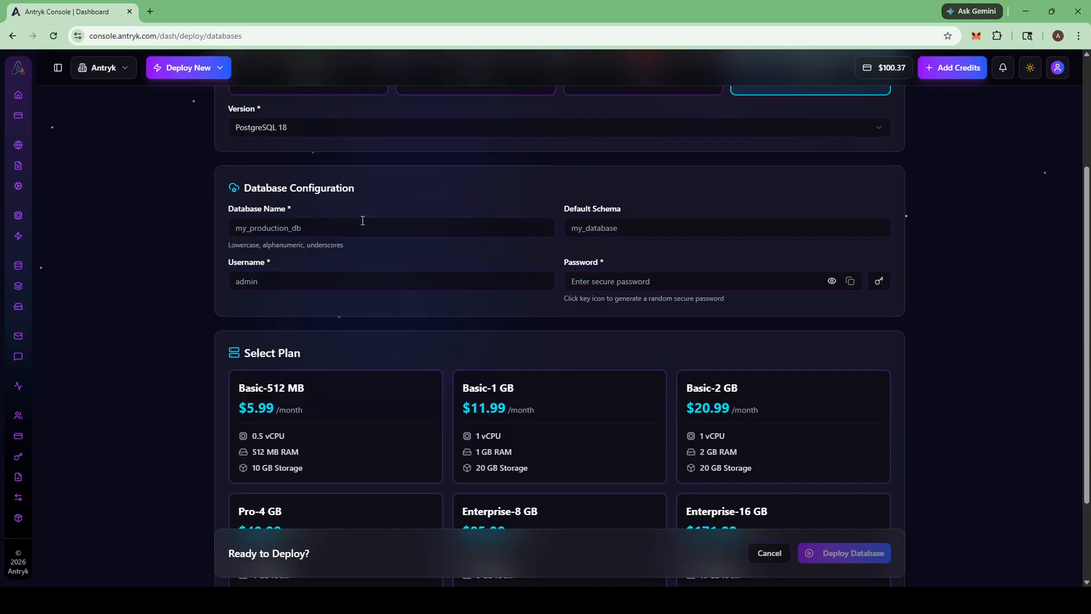
# Step: Enter database name antryk_official and username dbadmin
pyautogui.click(739, 600)
pyautogui.click(380, 228)
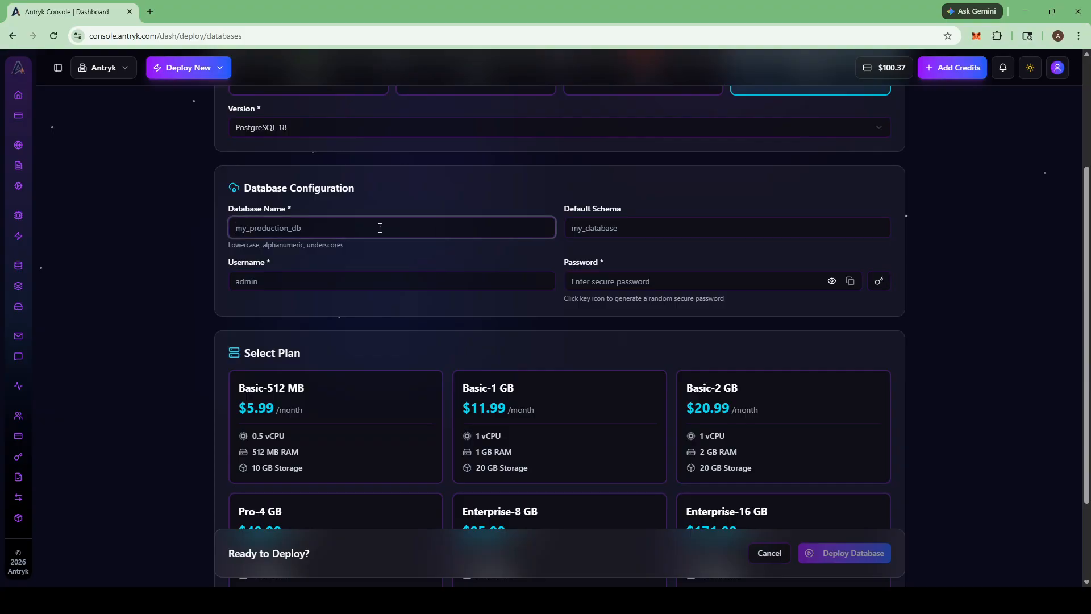
pyautogui.write('antryk_official')
pyautogui.click(307, 281)
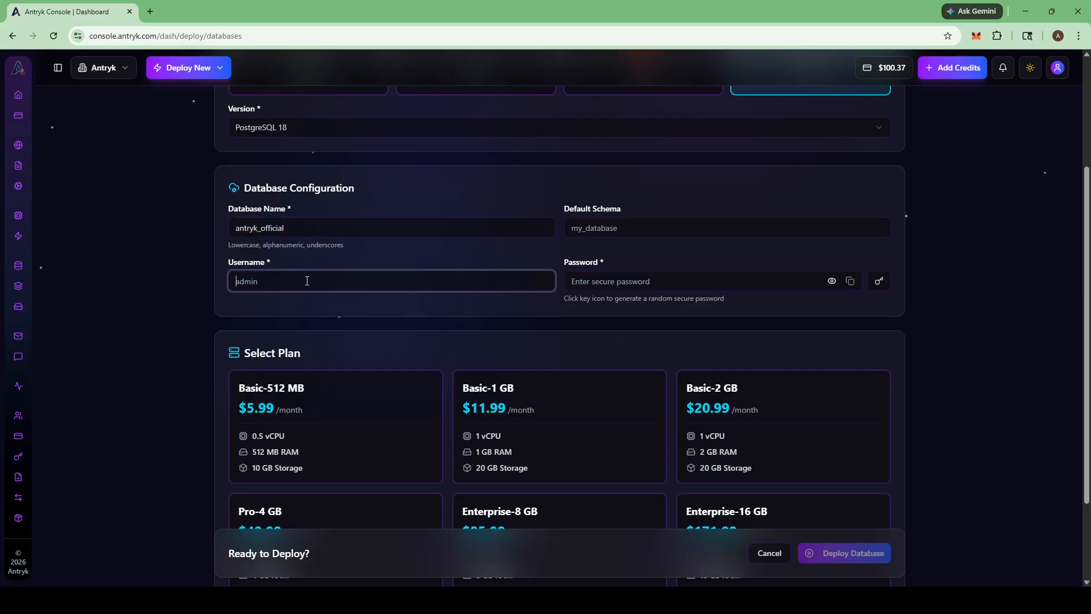
pyautogui.write('dbadmin')
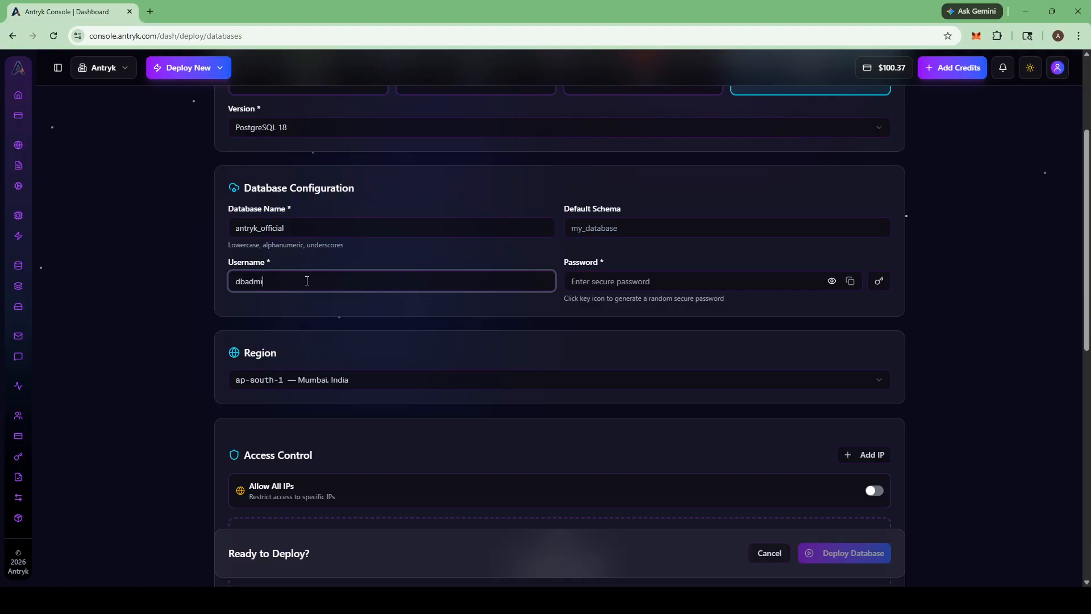
# Step: Generate a password, reveal it, then replace it with a custom password
pyautogui.click(594, 275)
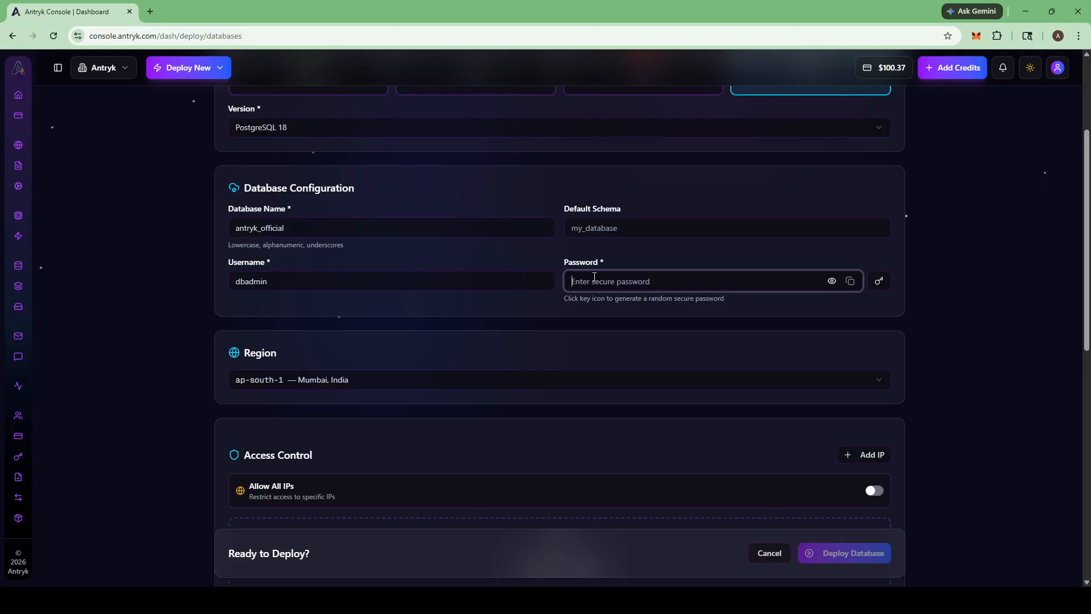
pyautogui.click(879, 281)
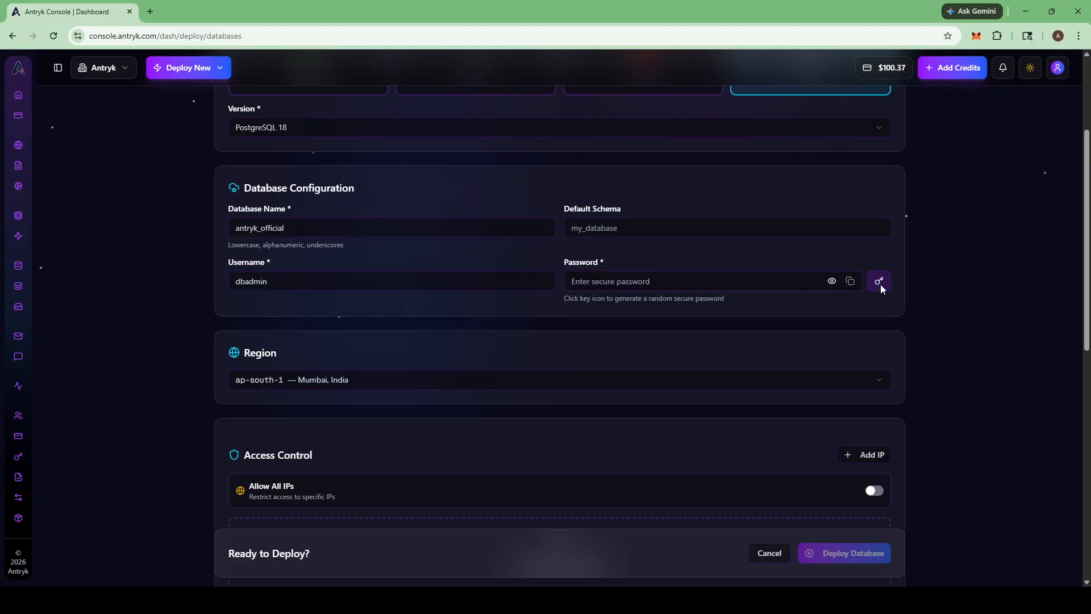
pyautogui.click(830, 281)
pyautogui.moveTo(684, 287); pyautogui.dragTo(527, 275)
pyautogui.press('BackSpace')
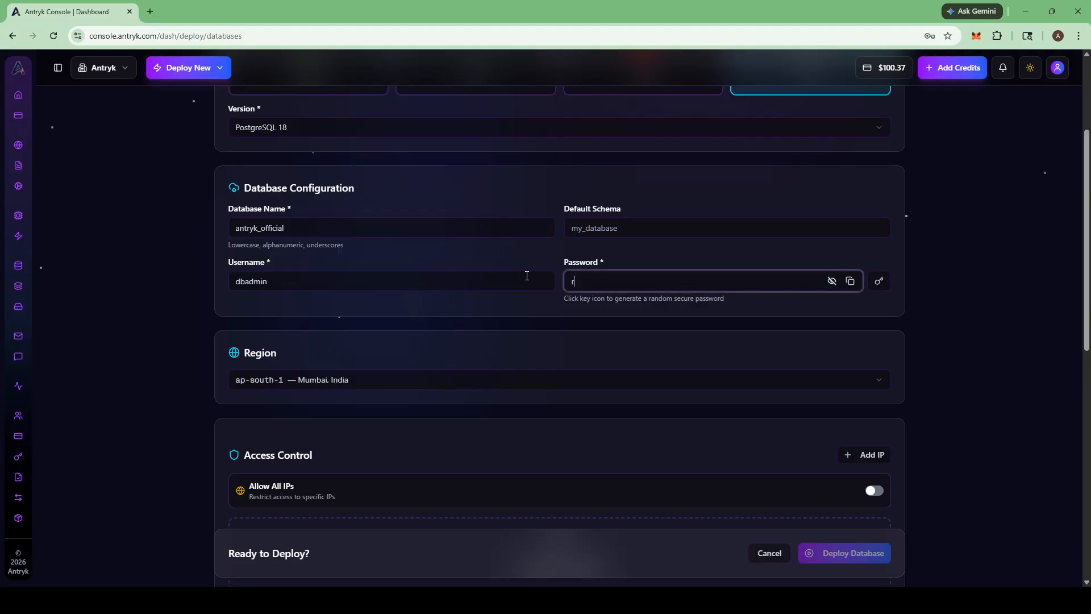
pyautogui.write('root')
# Step: Set the region to us-east-1 (N. Virginia, USA) and enable Allow All IPs
pyautogui.scroll(-1, 505, 270)
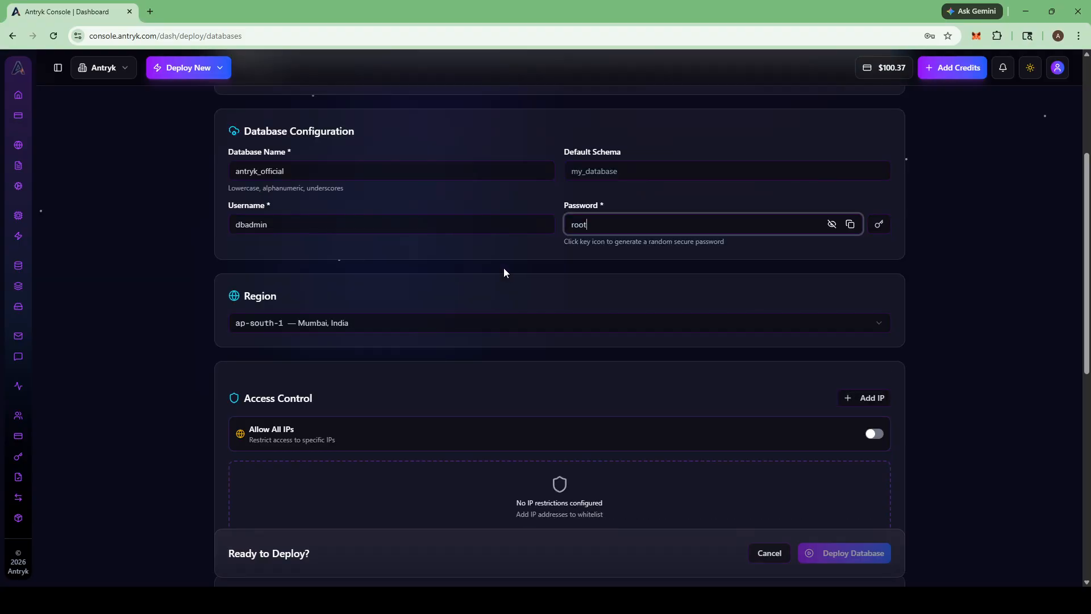
pyautogui.click(290, 320)
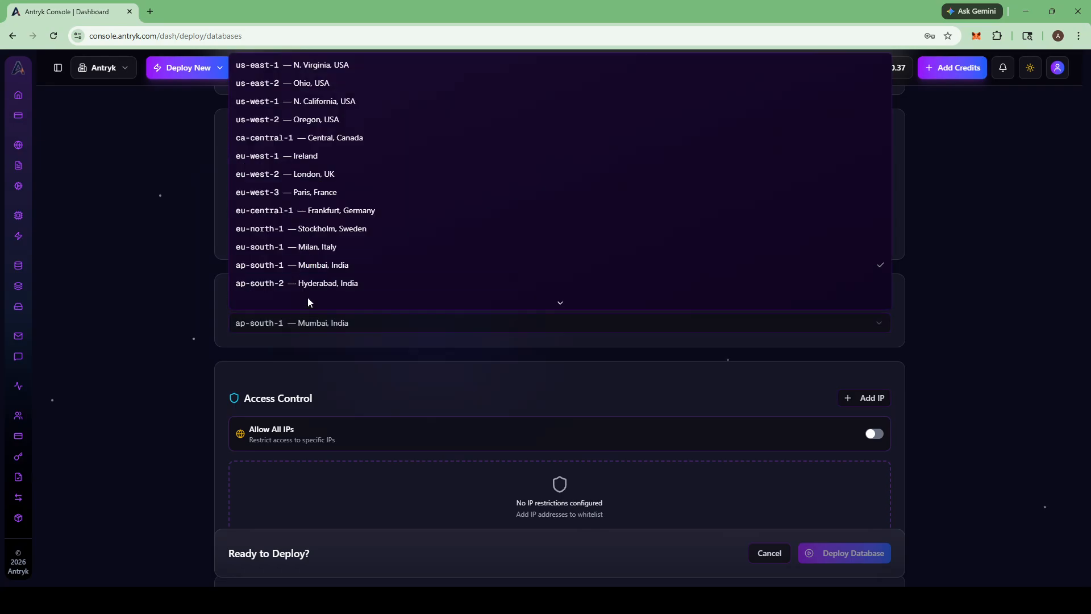
pyautogui.click(312, 66)
pyautogui.scroll(-3, 333, 151)
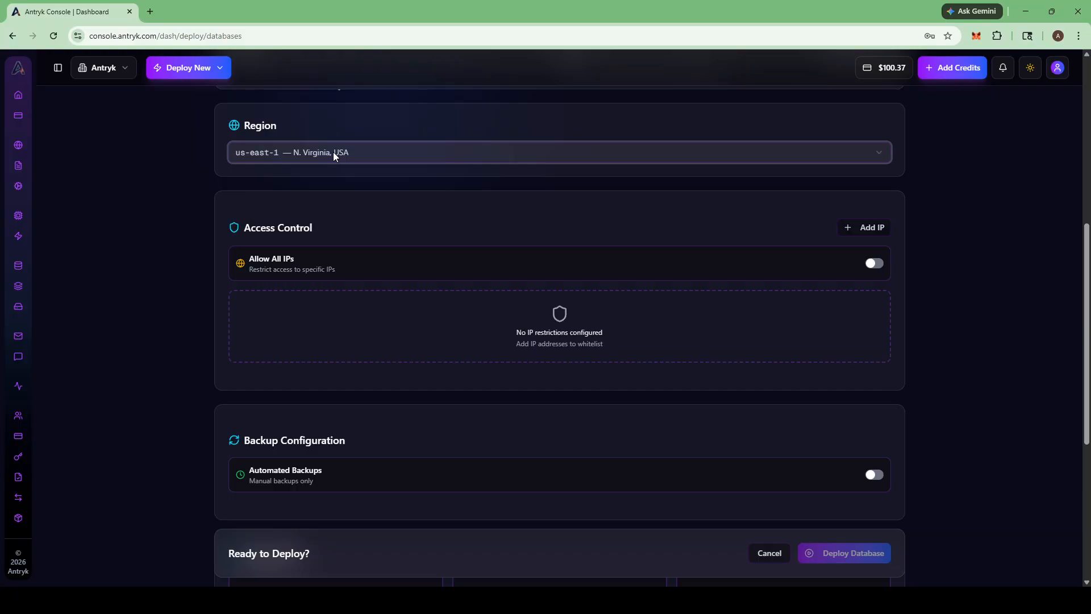
pyautogui.click(875, 264)
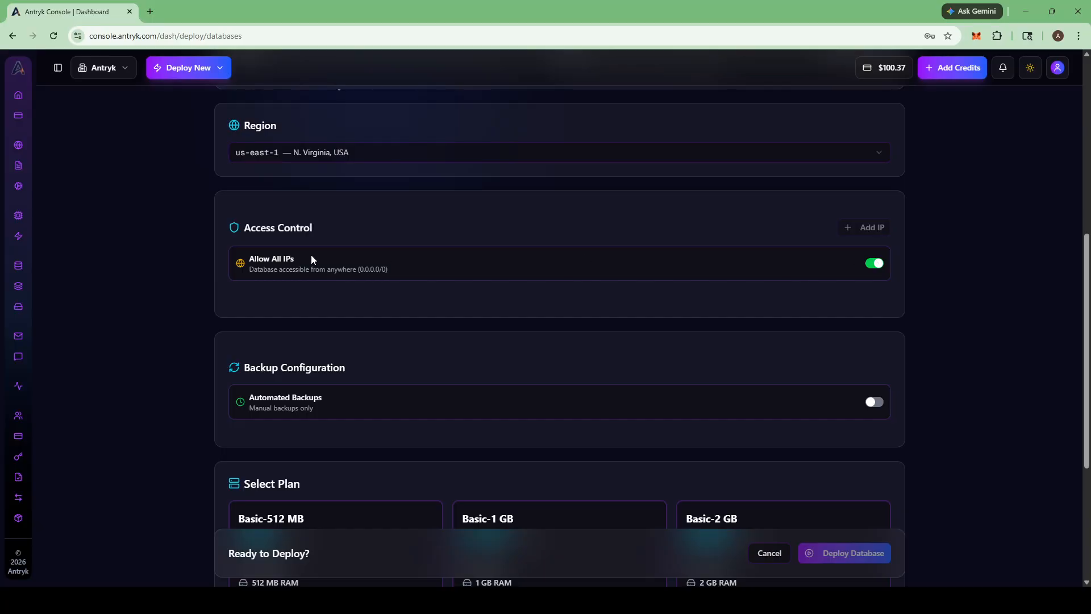
# Step: Enable automated backups, running Daily with a 7-day retention period
pyautogui.scroll(-3, 311, 258)
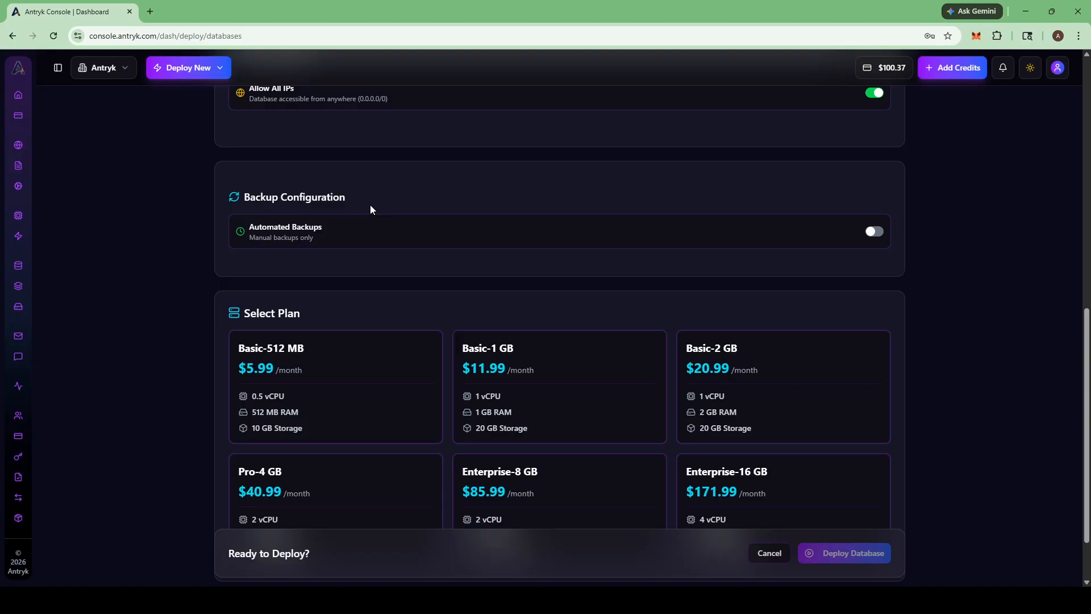
pyautogui.click(873, 231)
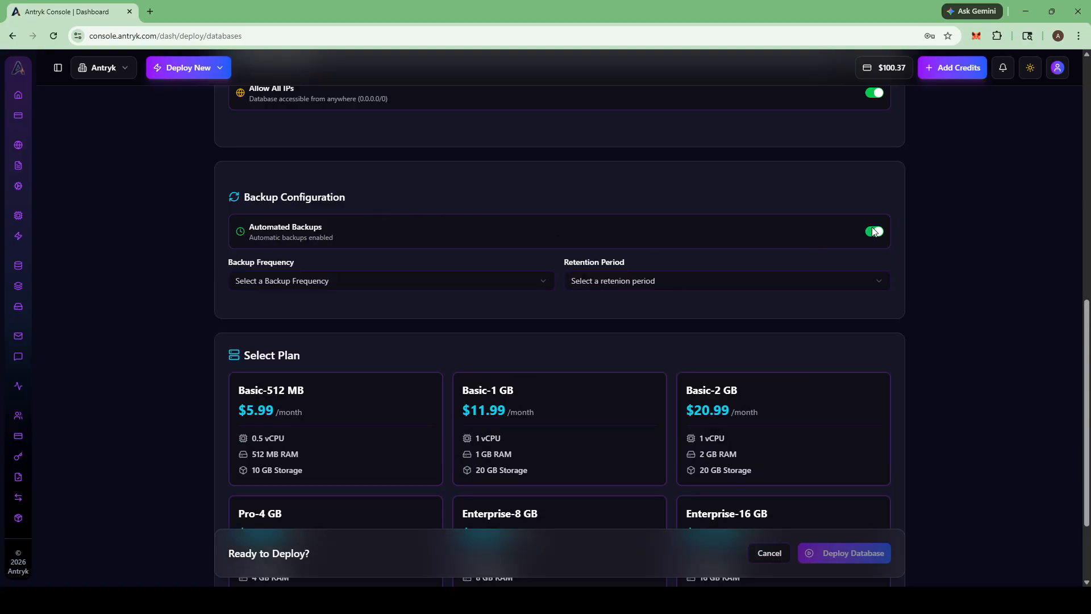
pyautogui.click(283, 291)
pyautogui.click(277, 323)
pyautogui.click(696, 284)
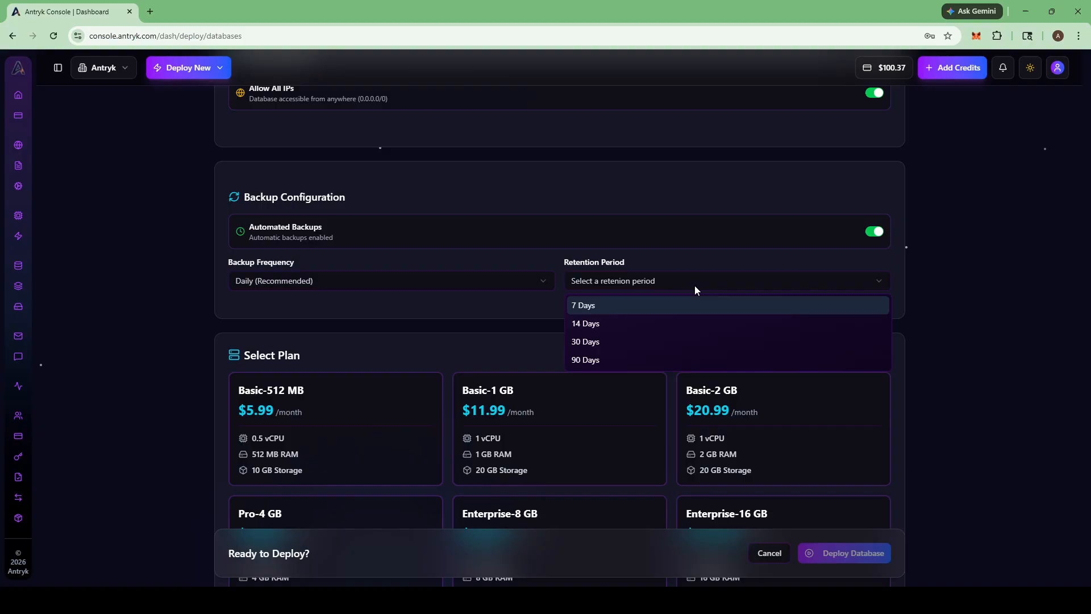
pyautogui.click(594, 306)
# Step: Choose the Basic-1 GB plan and deploy the database
pyautogui.scroll(-2, 566, 266)
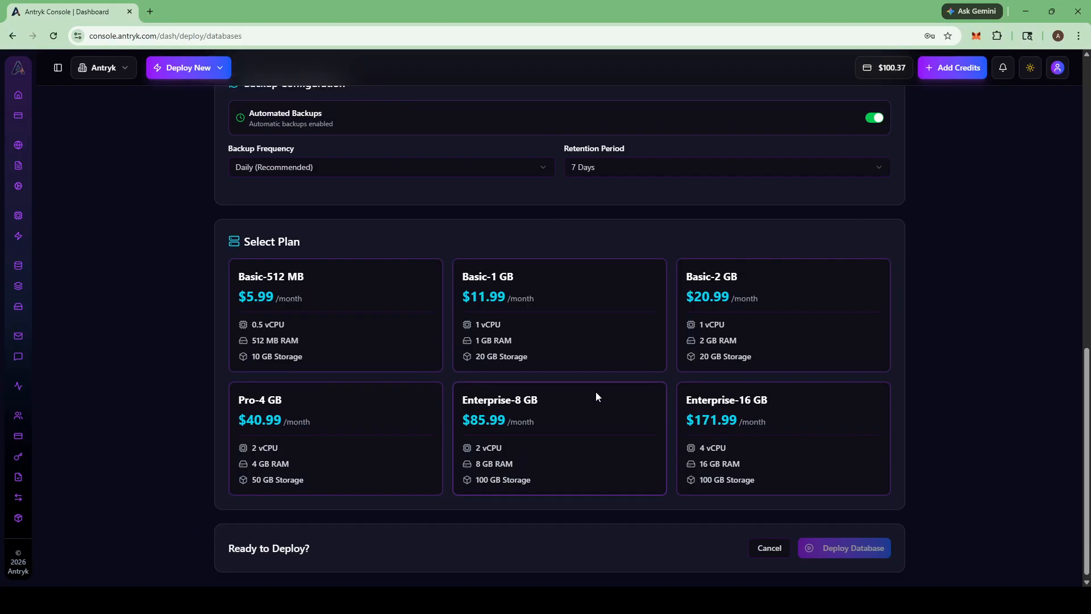
pyautogui.click(515, 319)
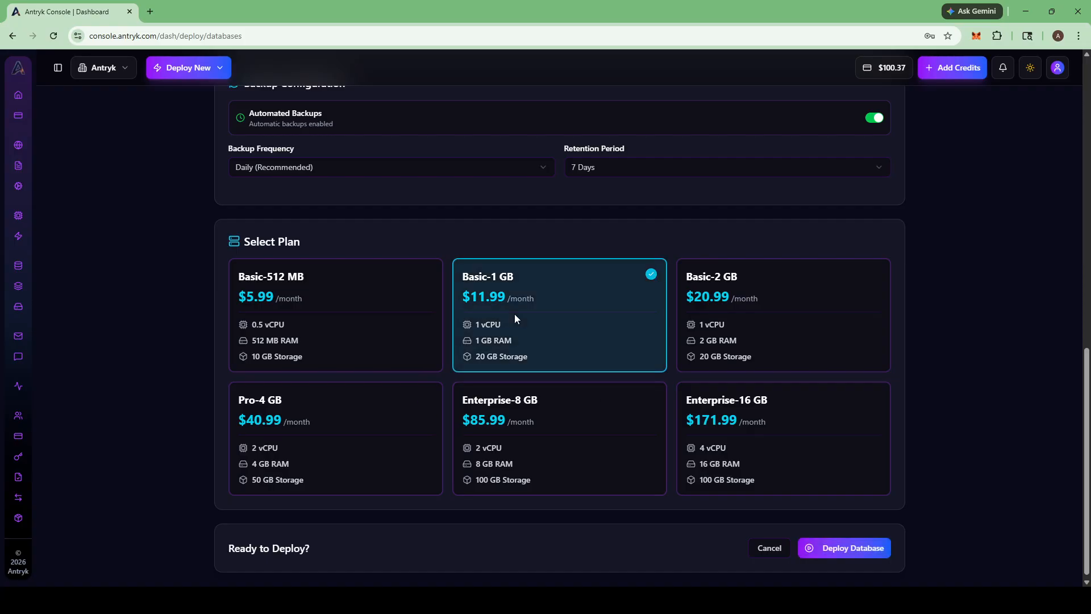
pyautogui.click(851, 547)
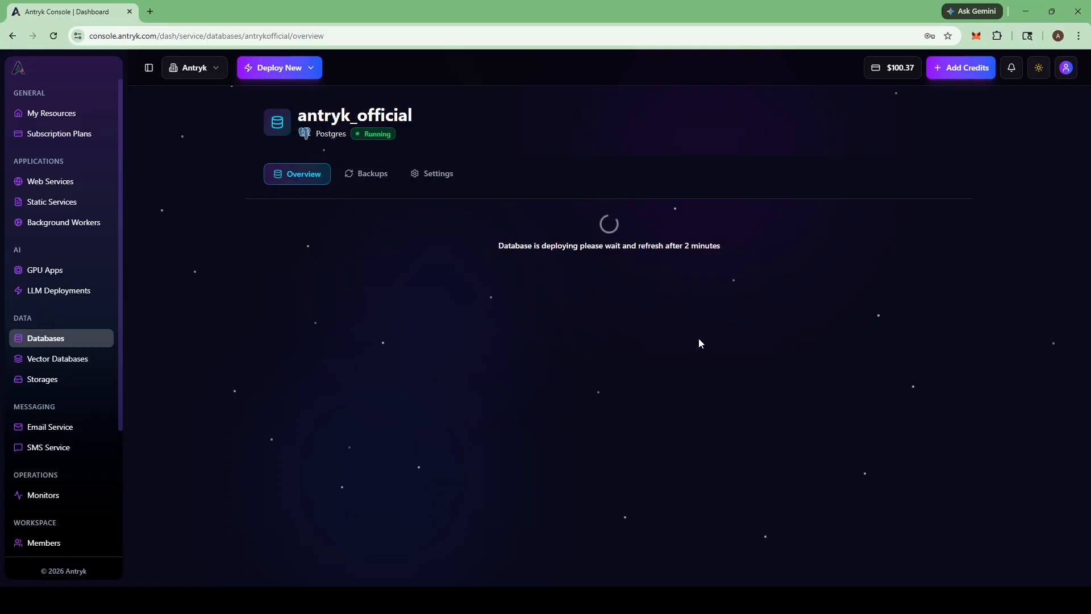
# Step: Reload the antryk_official overview page while the deployment finishes
pyautogui.click(53, 36)
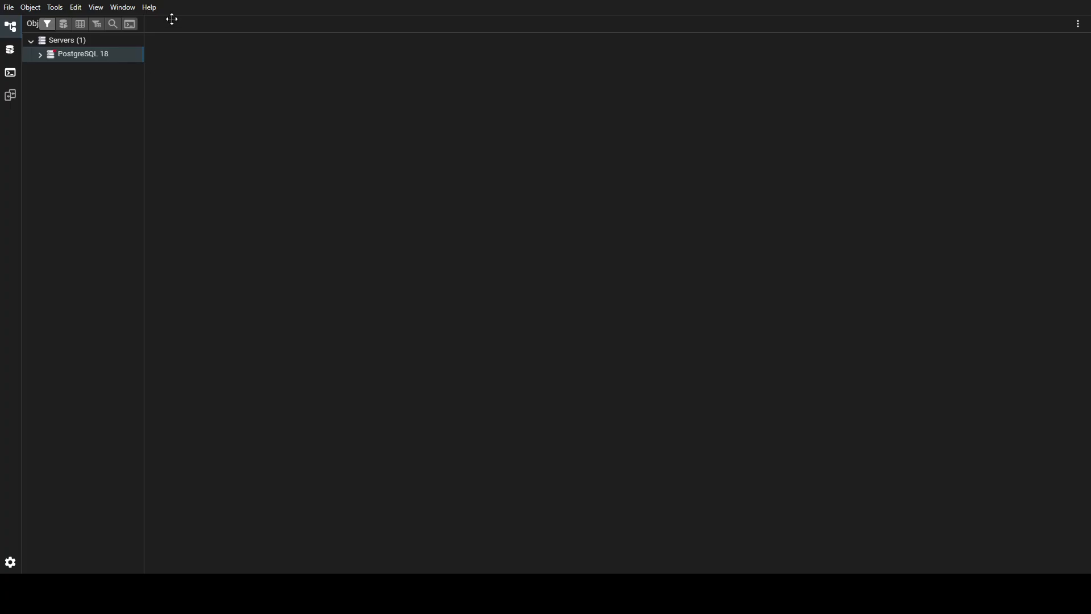
# Step: Register a new server in pgAdmin named antryk_official
pyautogui.rightClick(93, 40)
pyautogui.moveTo(111, 50)
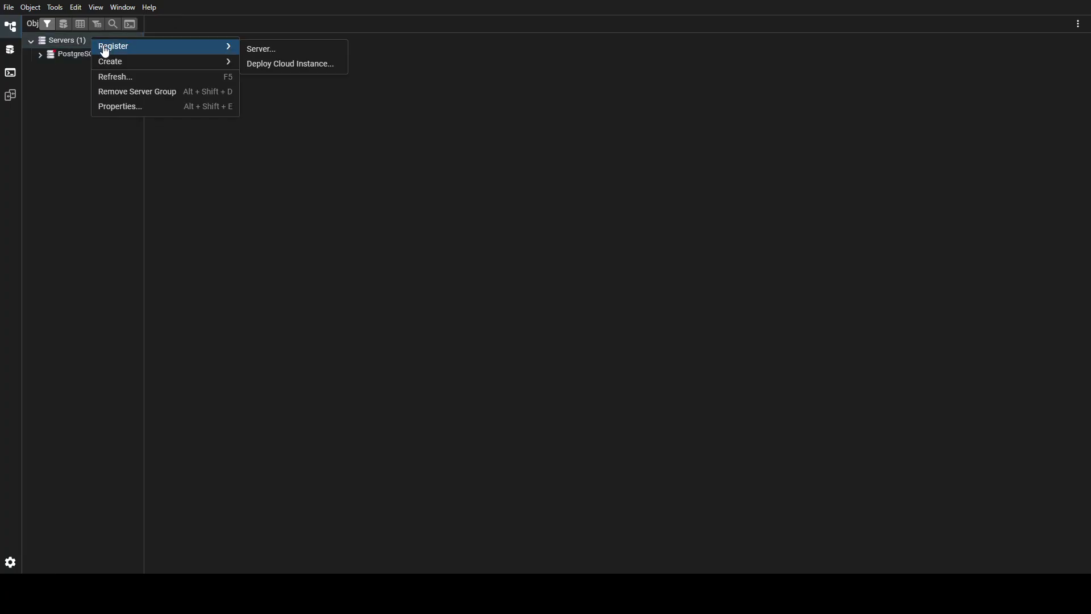
pyautogui.click(255, 49)
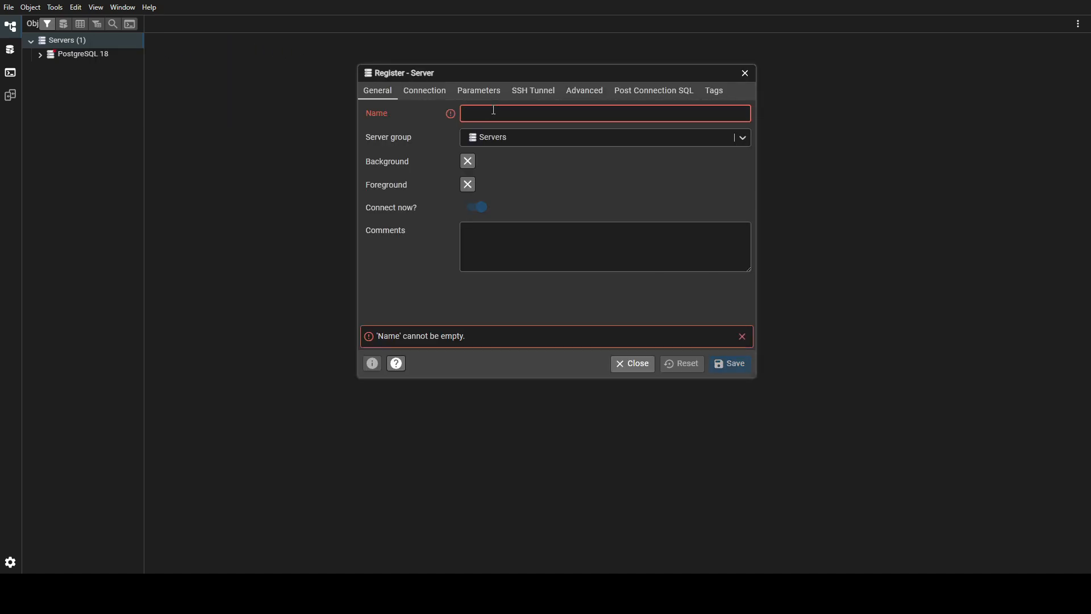
pyautogui.write('ant')
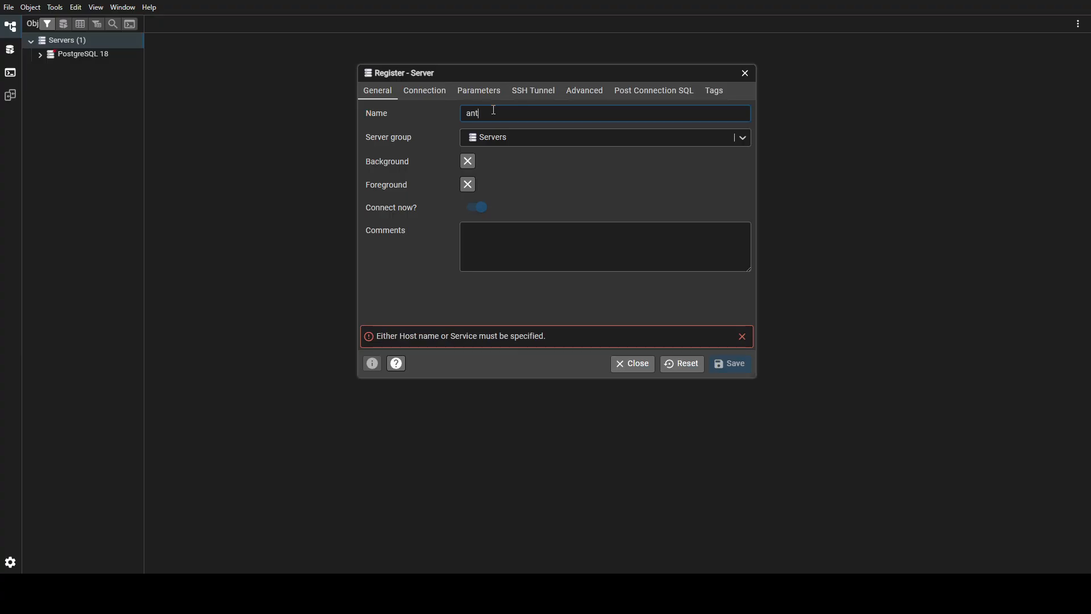
pyautogui.write('ryk_official')
# Step: On the Connection settings, paste the Antryk host address and set username dbadmin
pyautogui.click(424, 92)
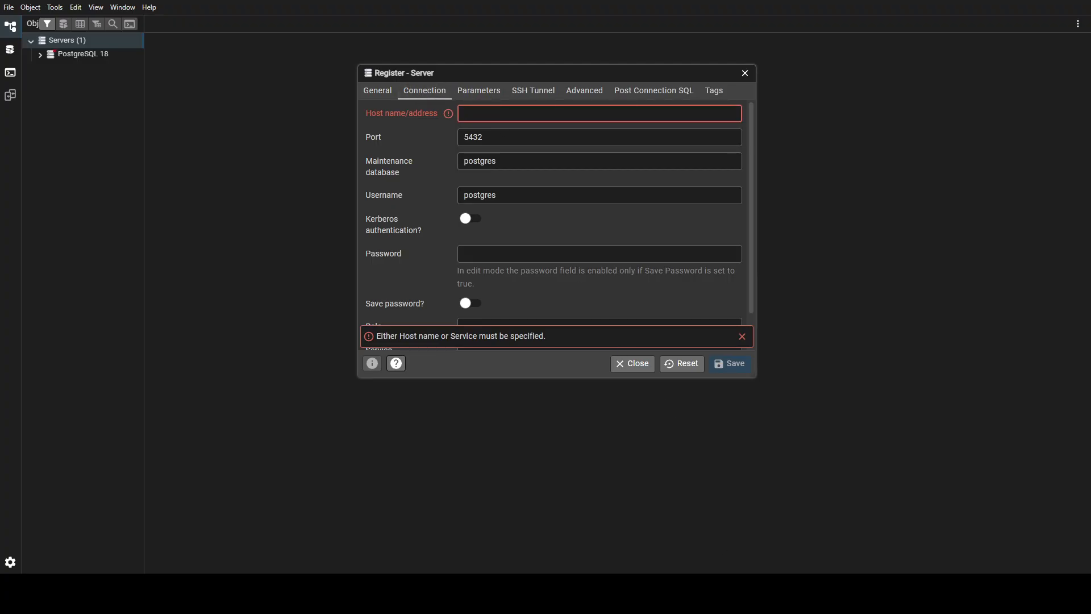
pyautogui.hotkey('alt', 'Tab')
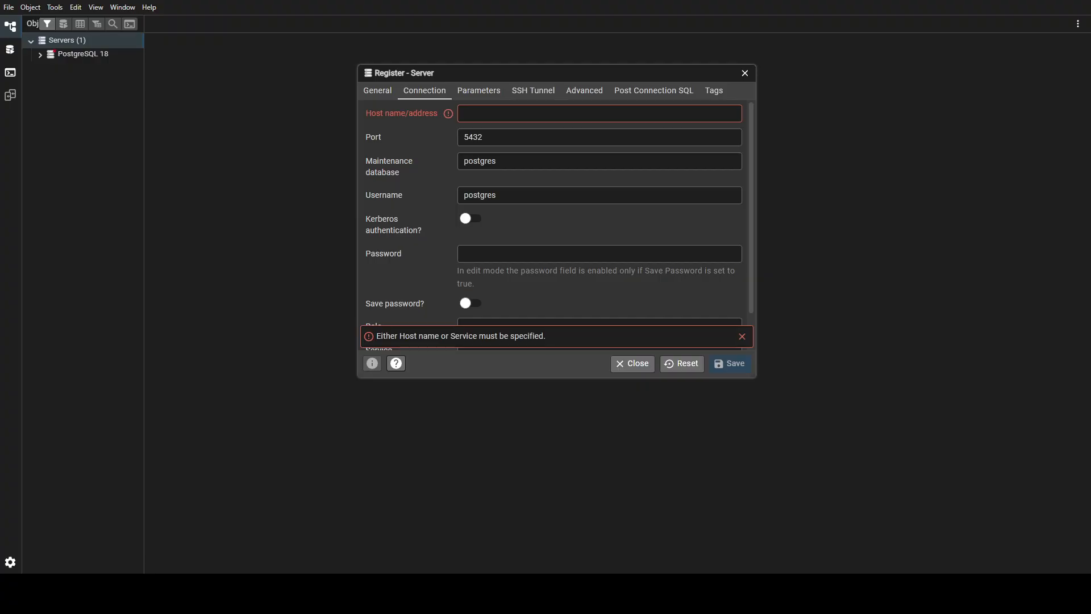
pyautogui.hotkey('alt', 'Tab')
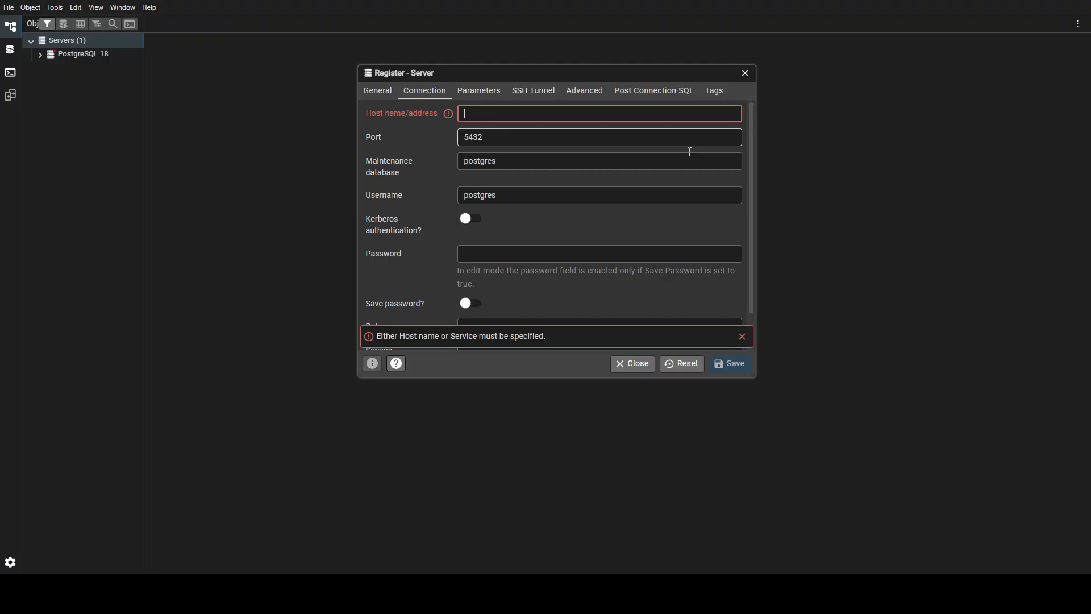
pyautogui.write('antrykofficial.us-east-1.ds.onantryk.com')
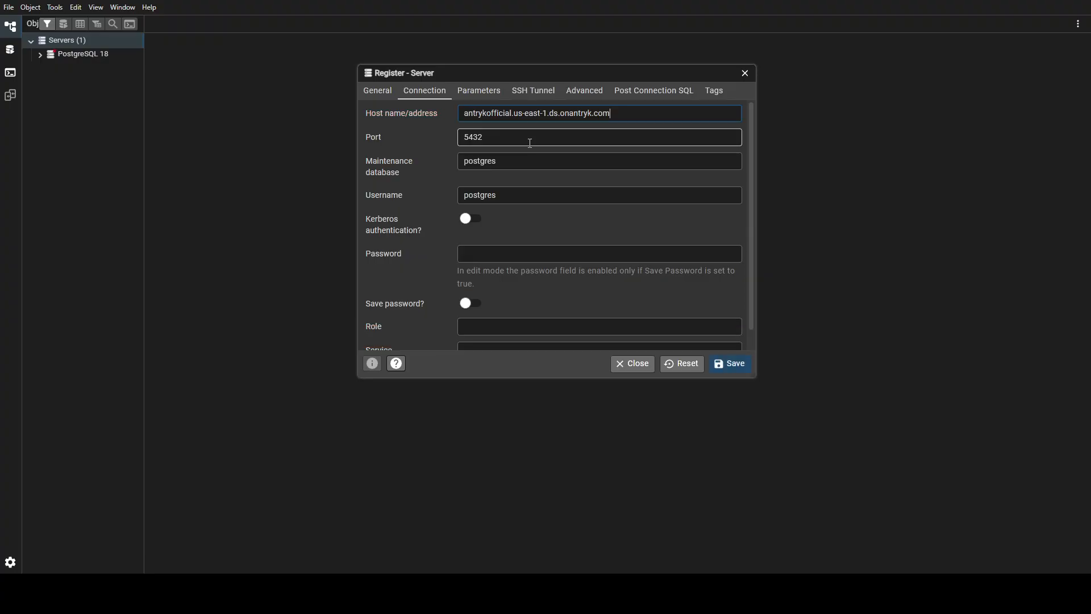
pyautogui.click(500, 194)
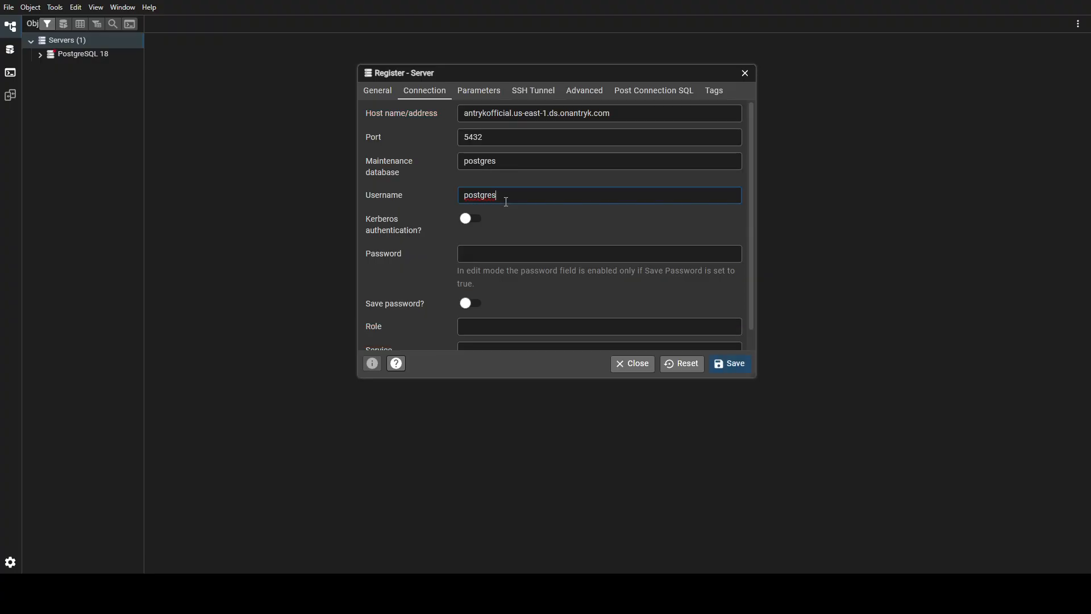
pyautogui.moveTo(504, 199); pyautogui.dragTo(442, 206)
pyautogui.press('BackSpace')
pyautogui.write('dbadmin')
# Step: Enter the database password and confirm the server name on General settings
pyautogui.click(474, 255)
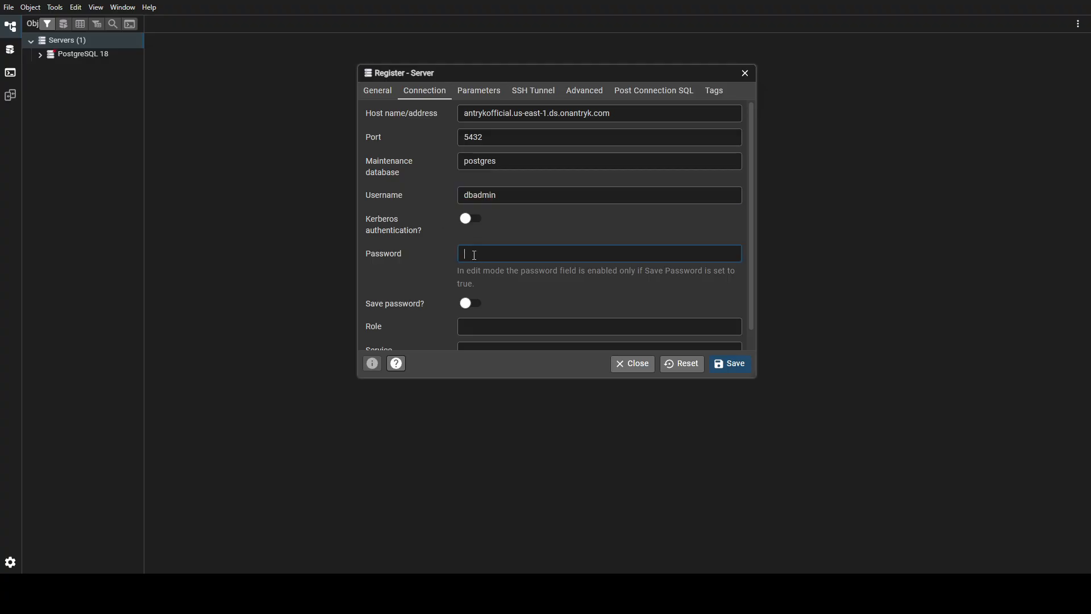
pyautogui.write('••••')
pyautogui.click(372, 92)
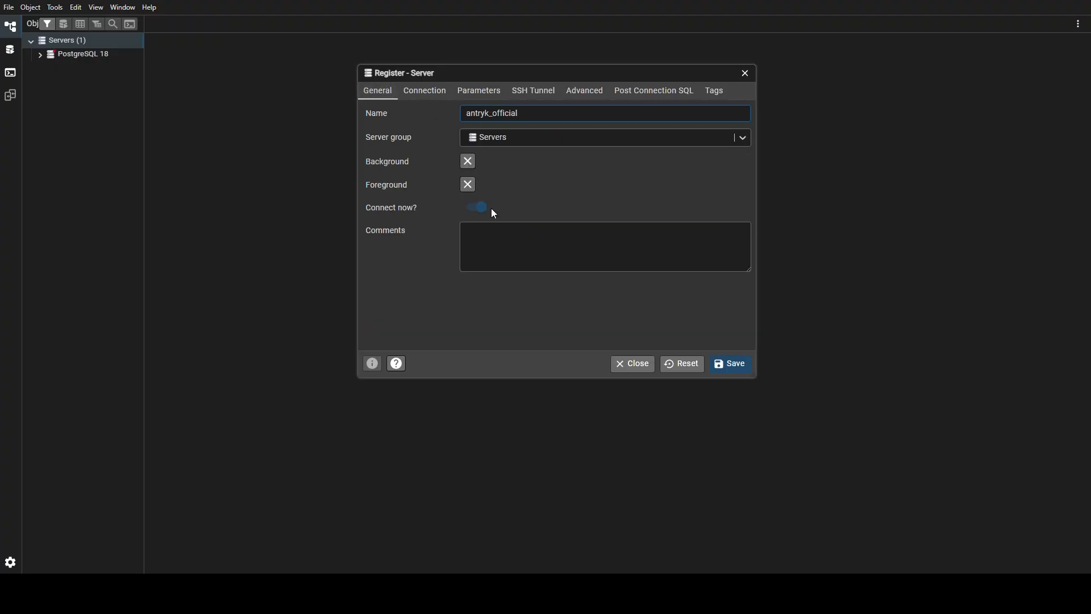
pyautogui.click(427, 92)
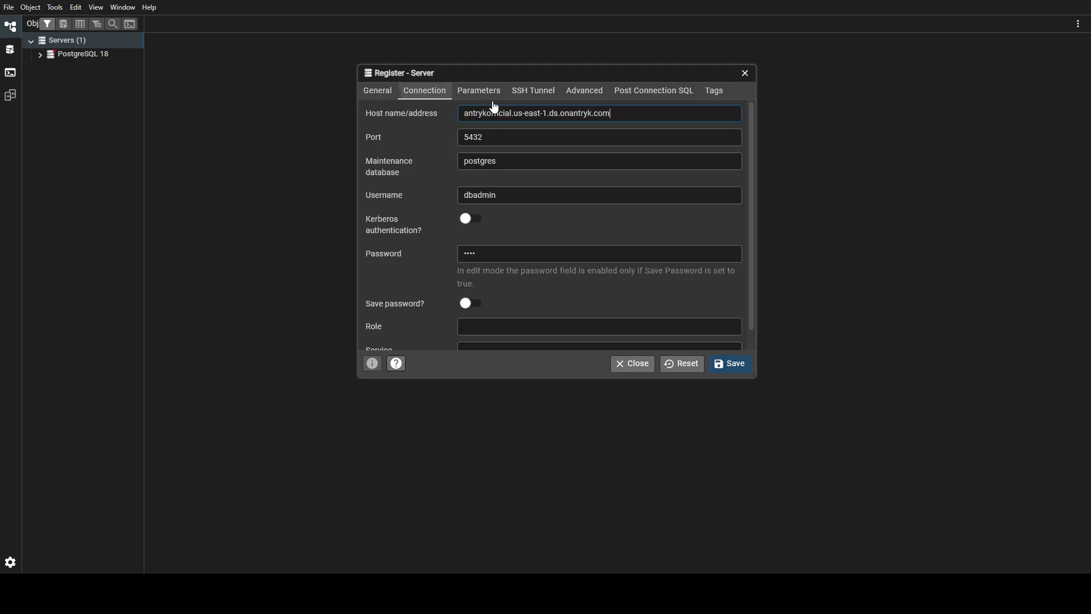
# Step: Save the antryk_official server and expand its Databases, showing dbadmin_db and postgres
pyautogui.click(732, 367)
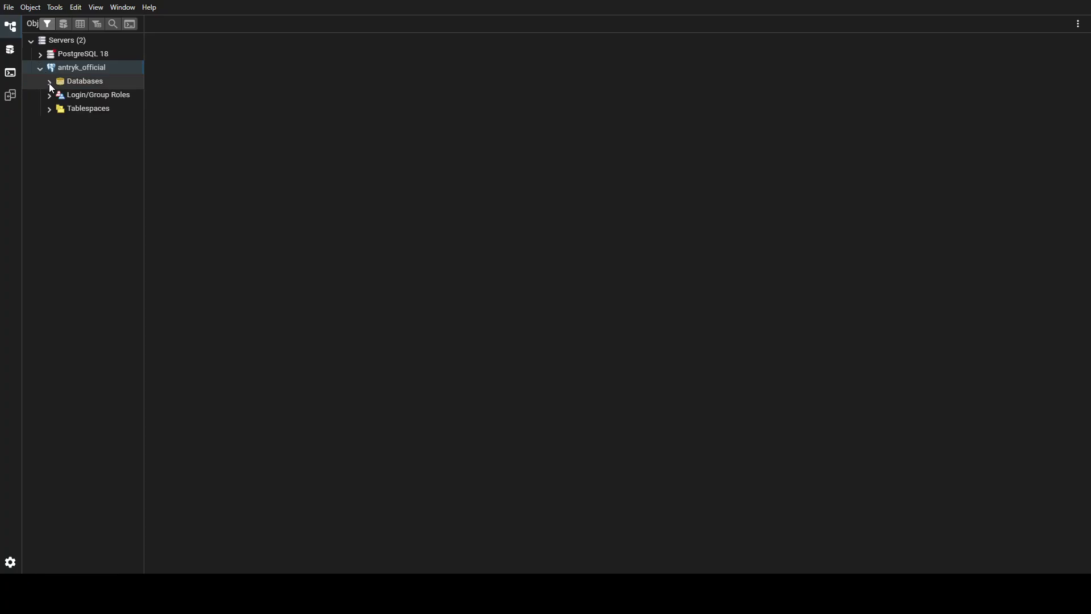
pyautogui.click(49, 83)
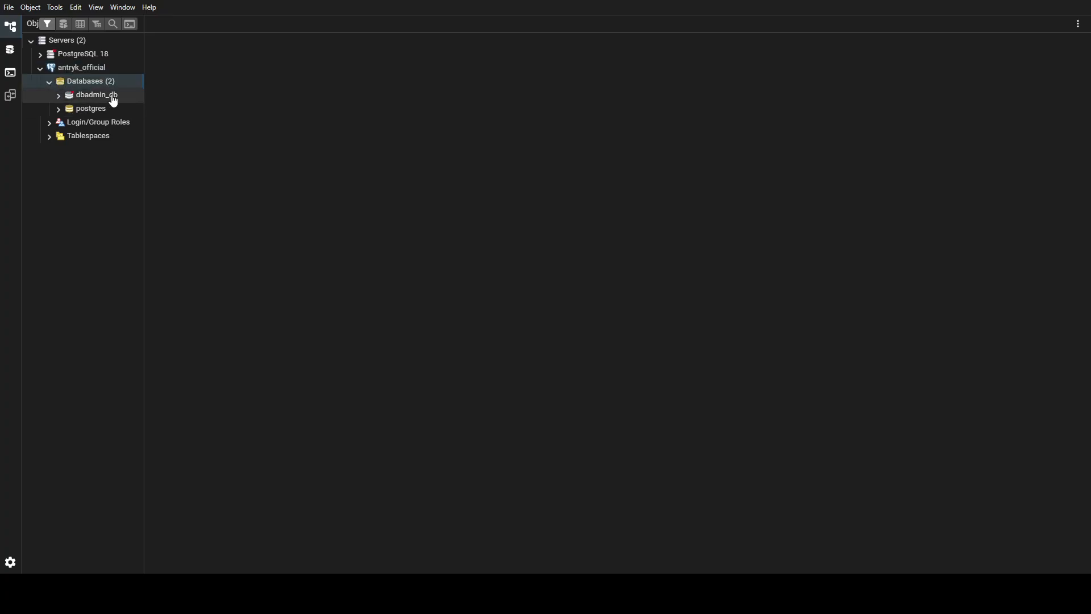